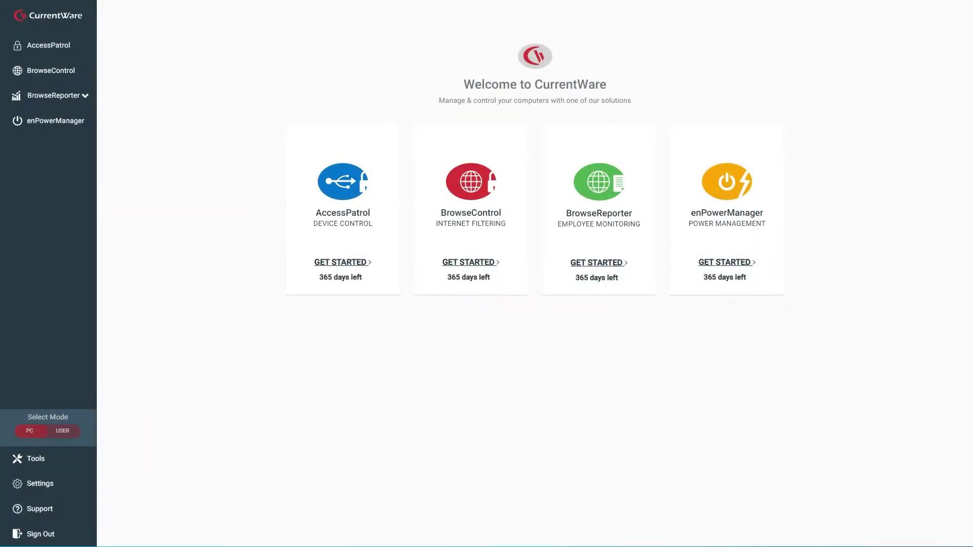
Open the BrowseReporter Overview dashboard from the GET STARTED card on the Welcome page.
left_click(642, 195)
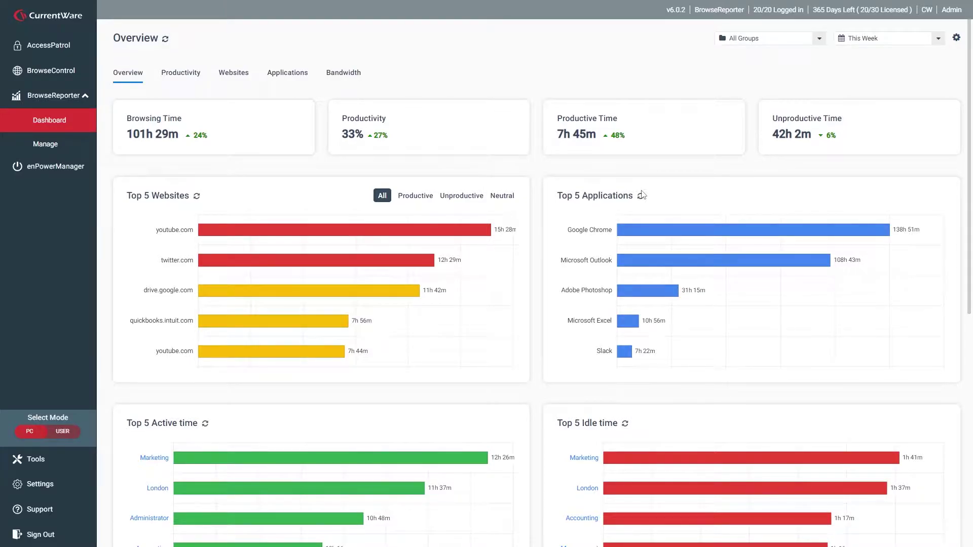
left_click(178, 75)
left_click(232, 77)
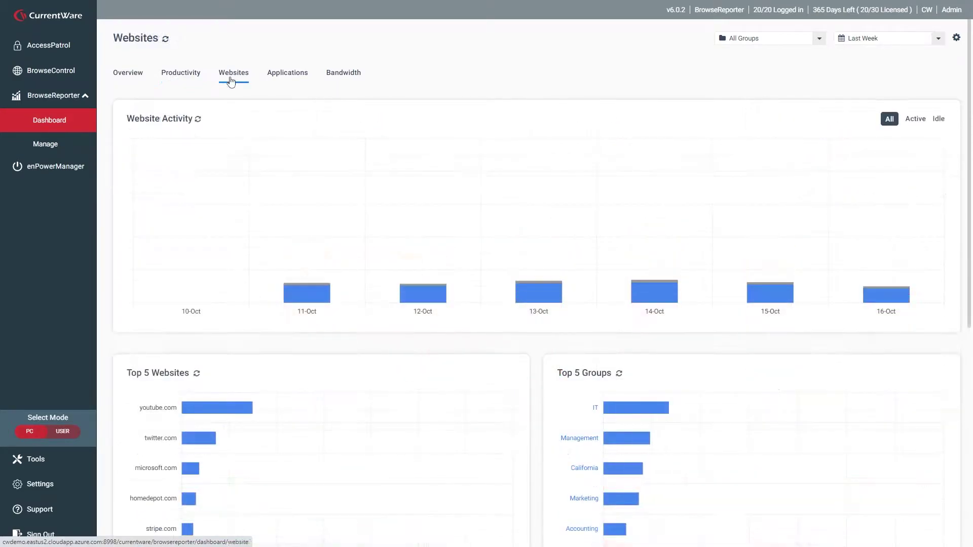
left_click(283, 77)
left_click(341, 76)
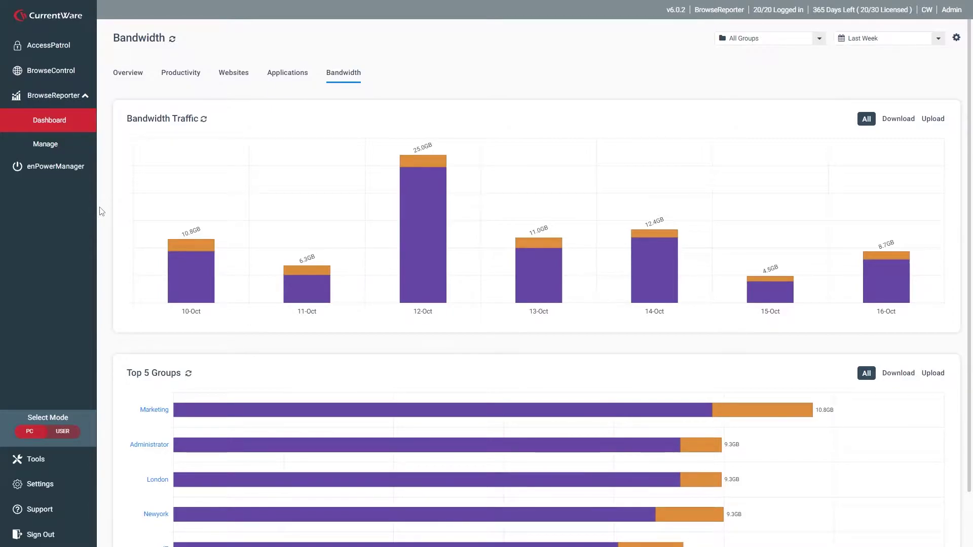
scroll(100, 211, "down", 2)
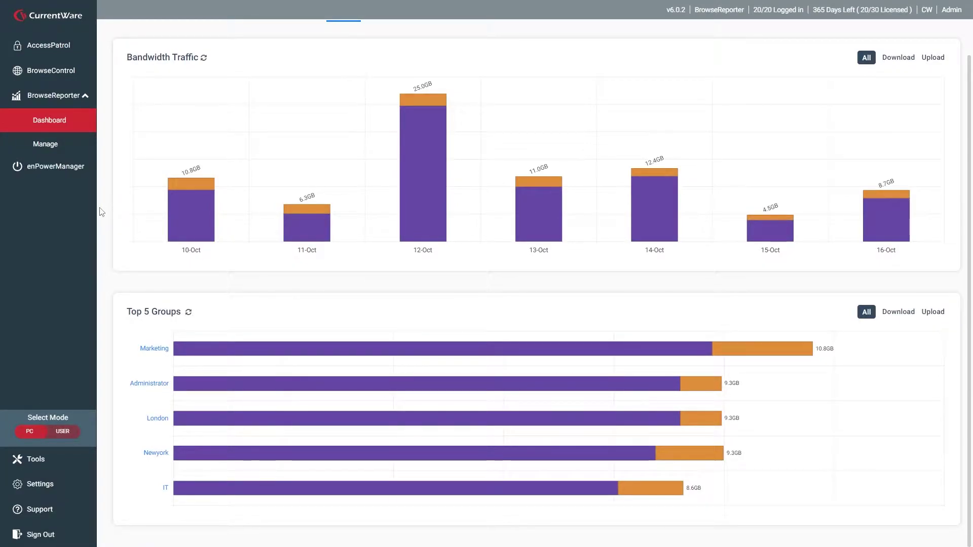
scroll(102, 211, "up", 1)
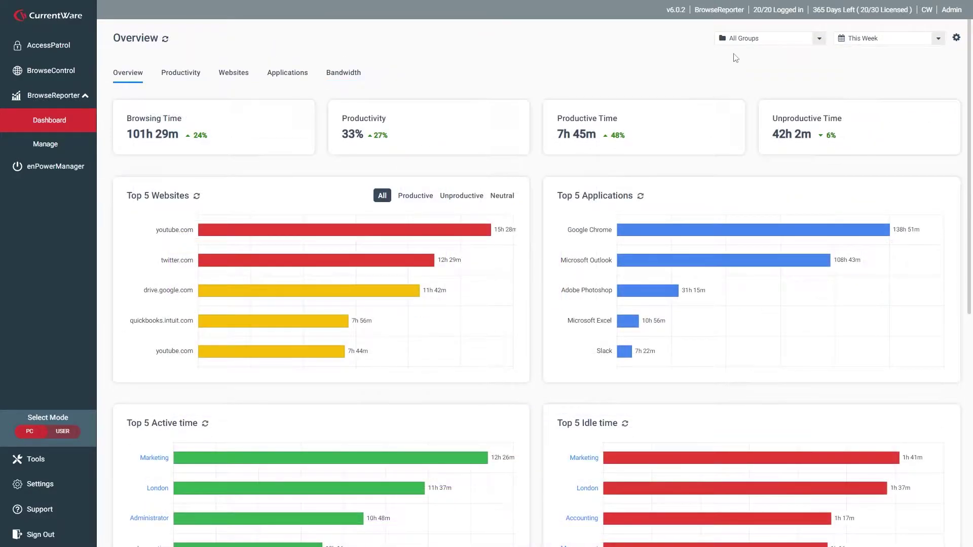
Set the dashboard date range to Last Week (Oct 10–16), keeping All Groups selected.
left_click(746, 39)
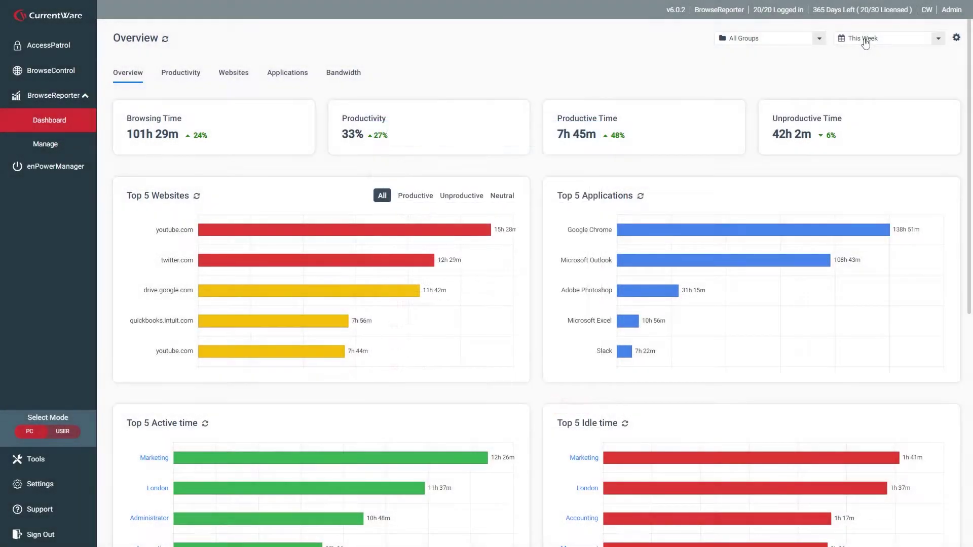
left_click(866, 41)
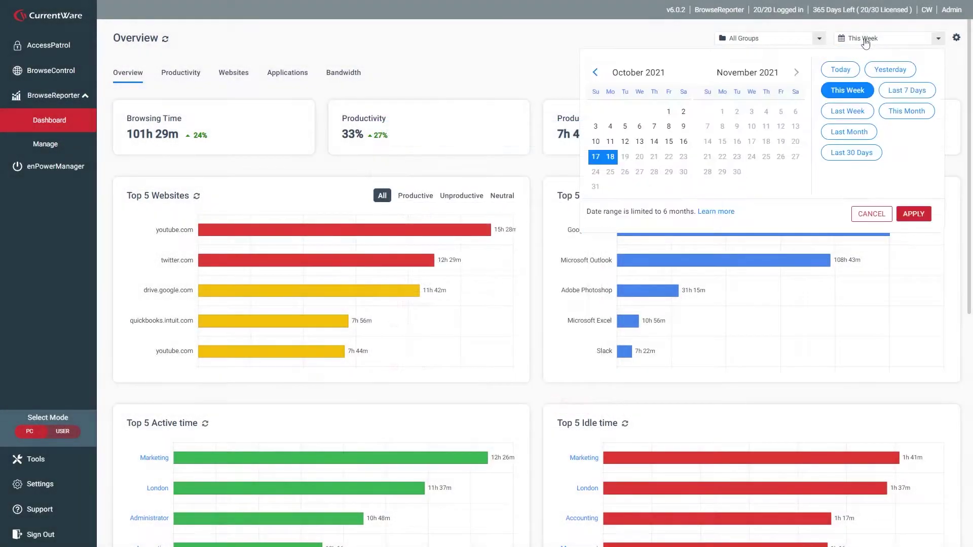
left_click(847, 111)
left_click(914, 214)
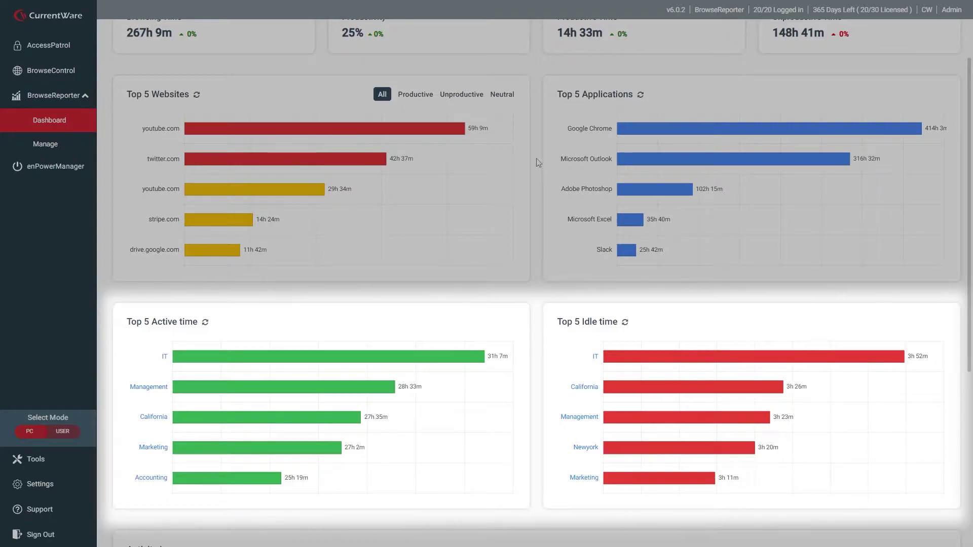
Set the idle-time tracking threshold to 15 minutes.
left_click(807, 424)
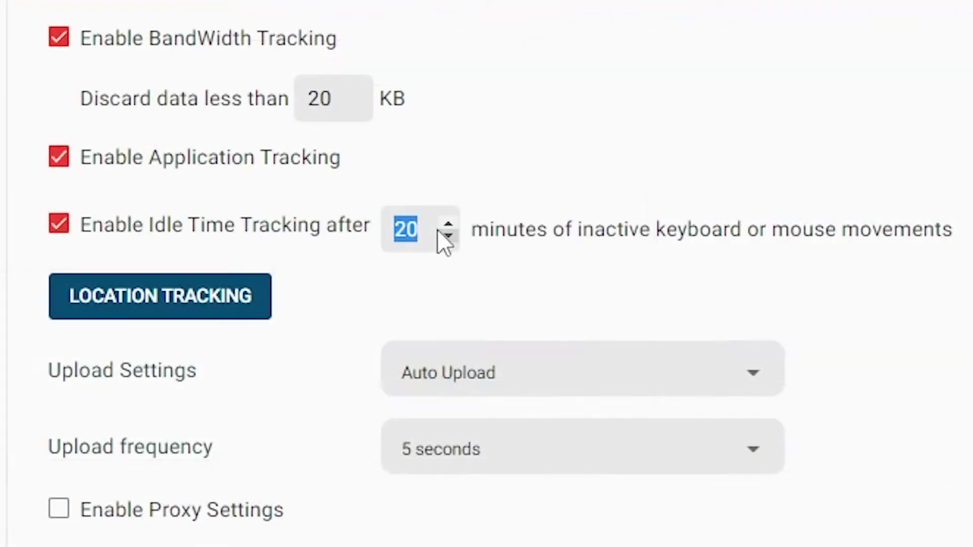
type("15")
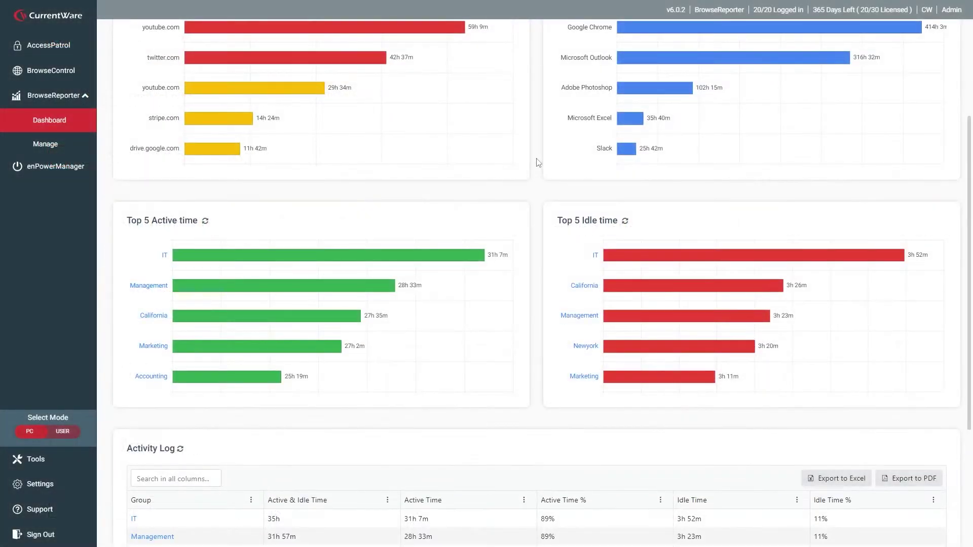
scroll(538, 162, "down", 2)
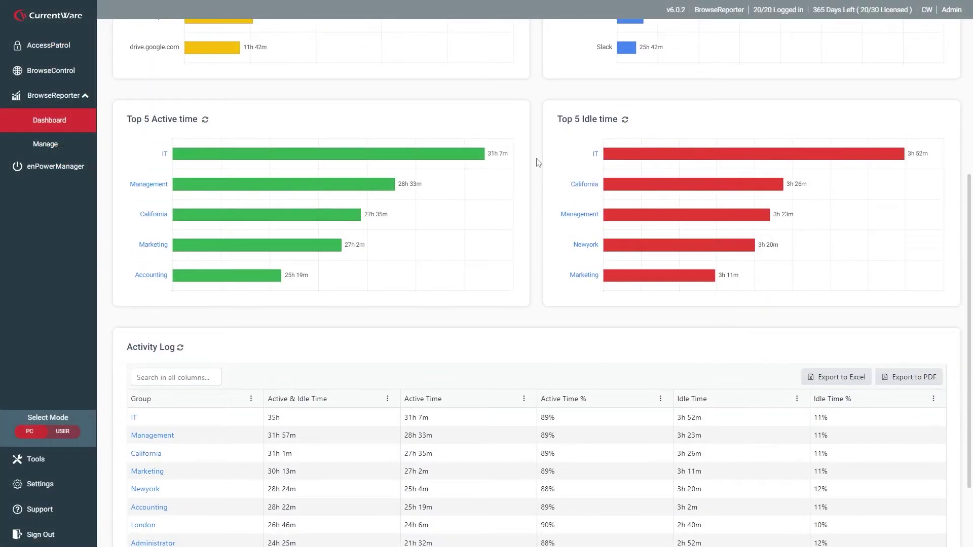
Open the IT group's details and view its Websites, Applications and Bandwidth activity logs.
left_click(169, 157)
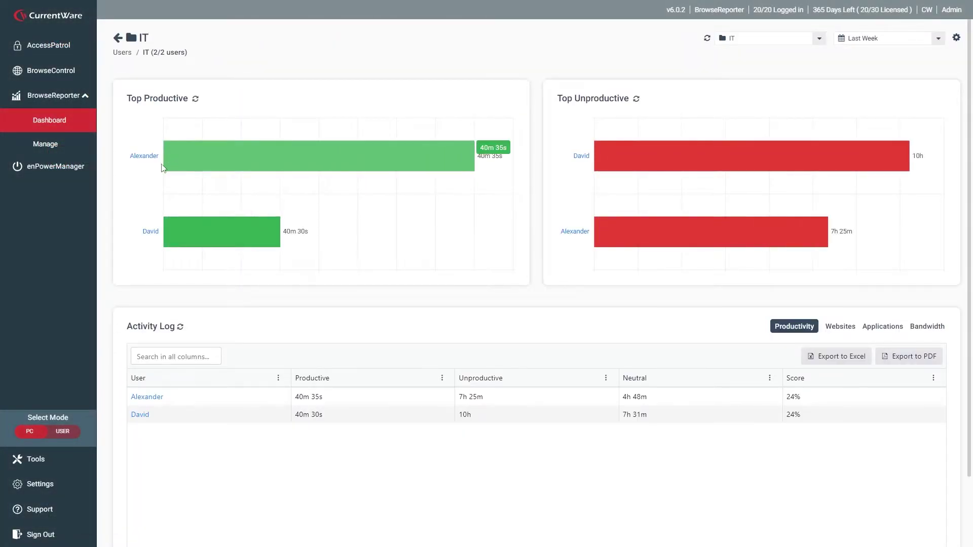
left_click(845, 331)
left_click(889, 329)
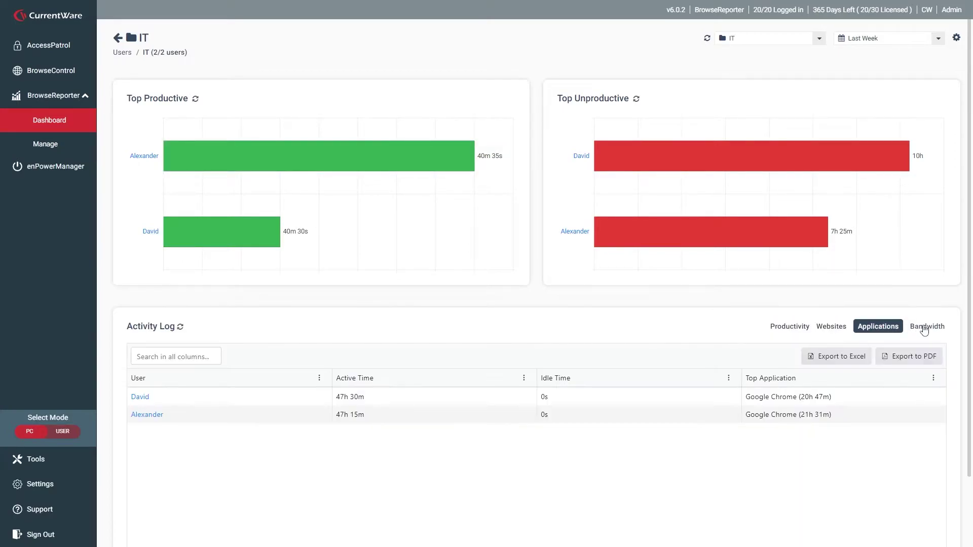
left_click(925, 328)
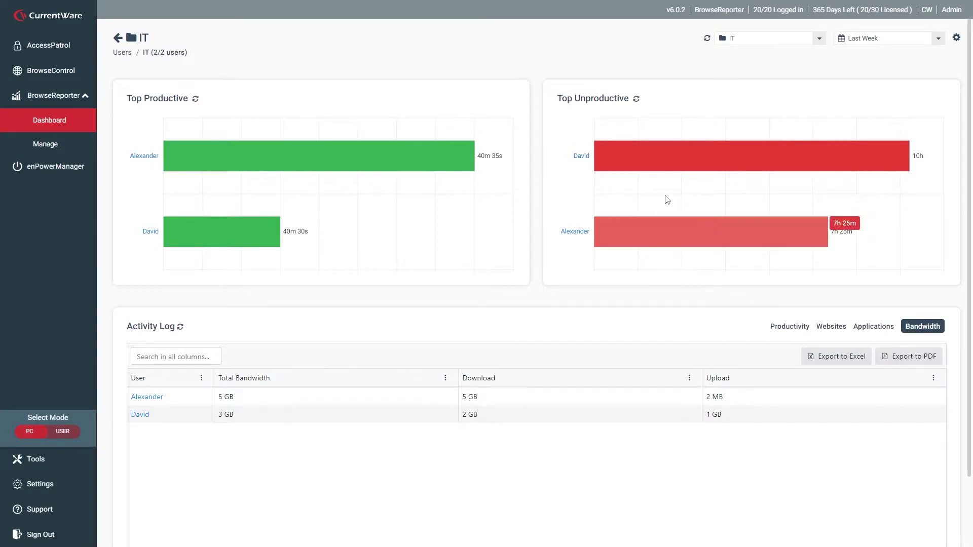
Open the top unproductive IT user's dashboard and search its activity log for 'youtube', then clear it.
left_click(580, 157)
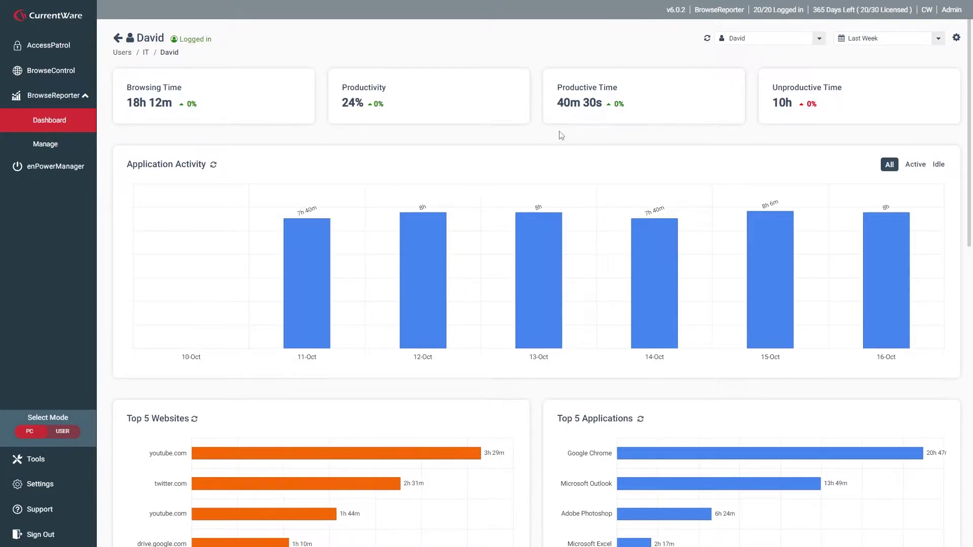
scroll(509, 191, "down", 10)
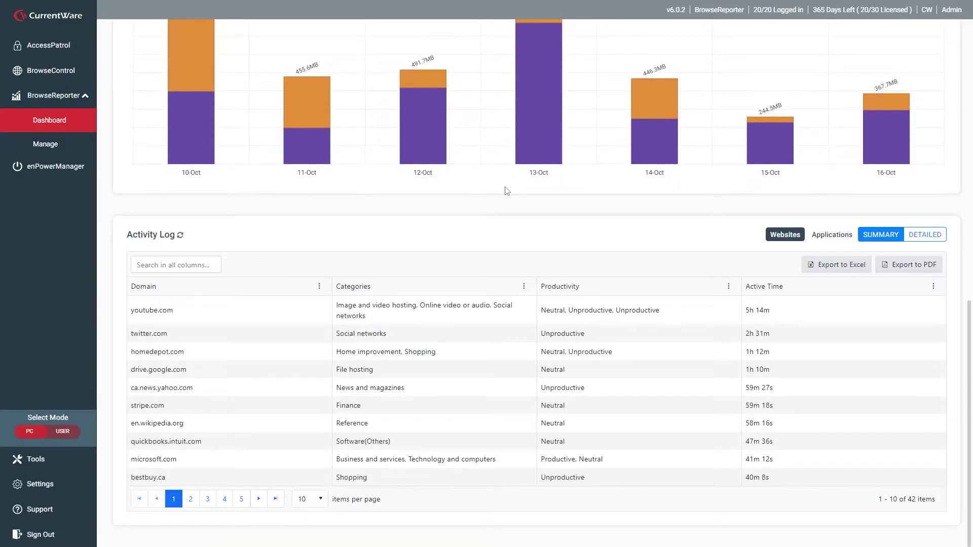
left_click(192, 269)
type("youtub")
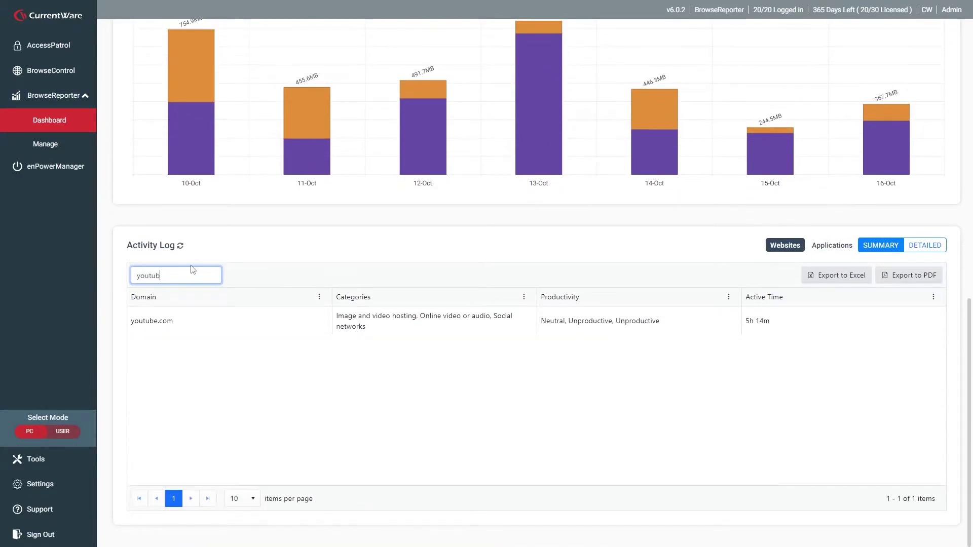
type("e")
key("ctrl+a")
key("BackSpace")
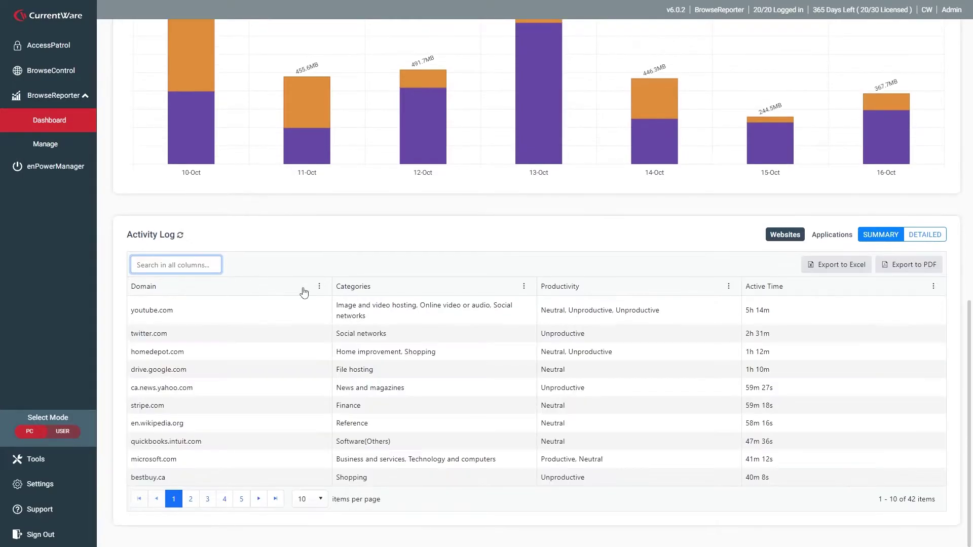
Hide the Categories column and sort the website log by Domain descending.
left_click(320, 286)
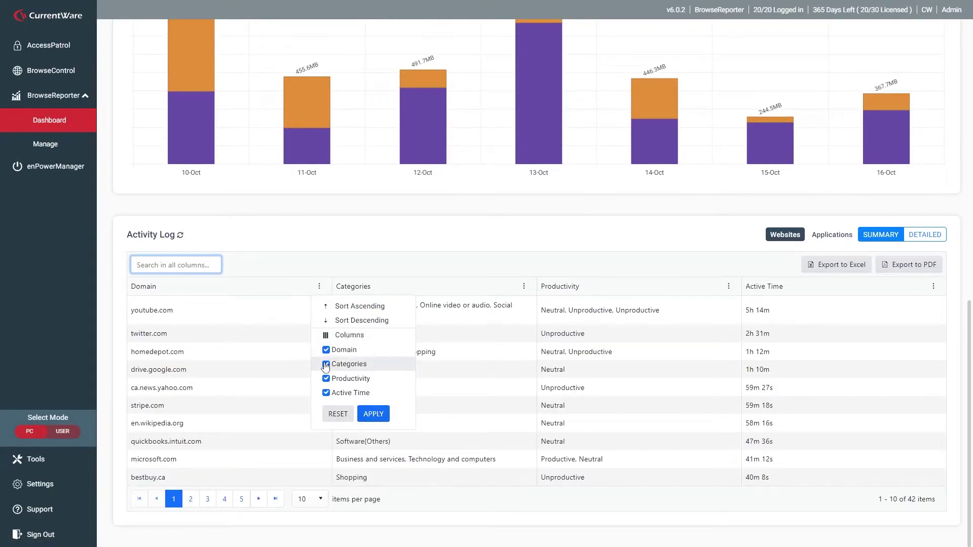
left_click(326, 364)
left_click(373, 414)
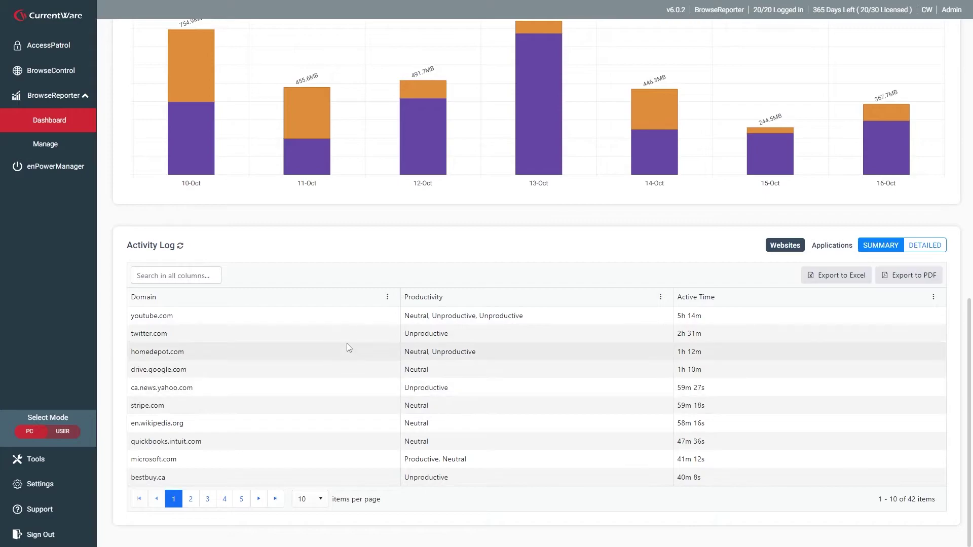
left_click(387, 299)
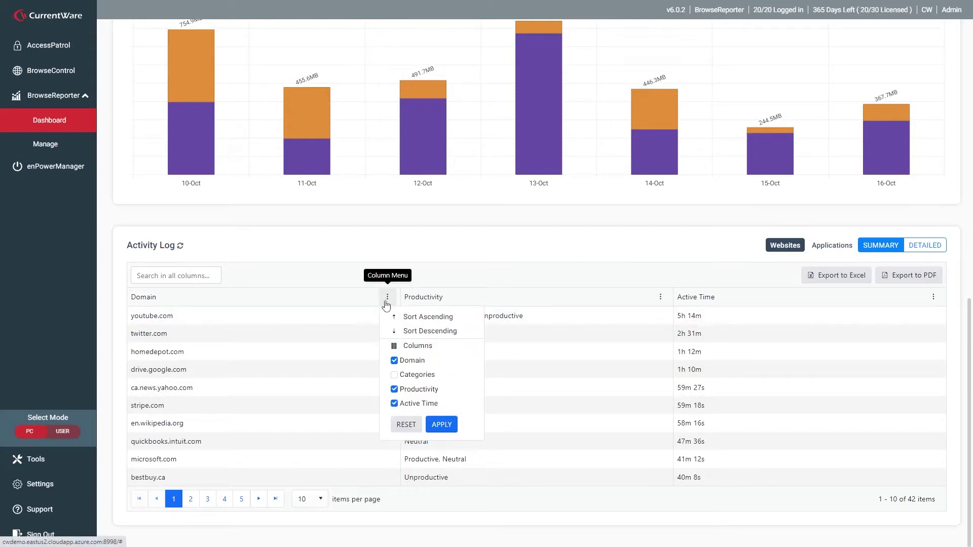
left_click(389, 331)
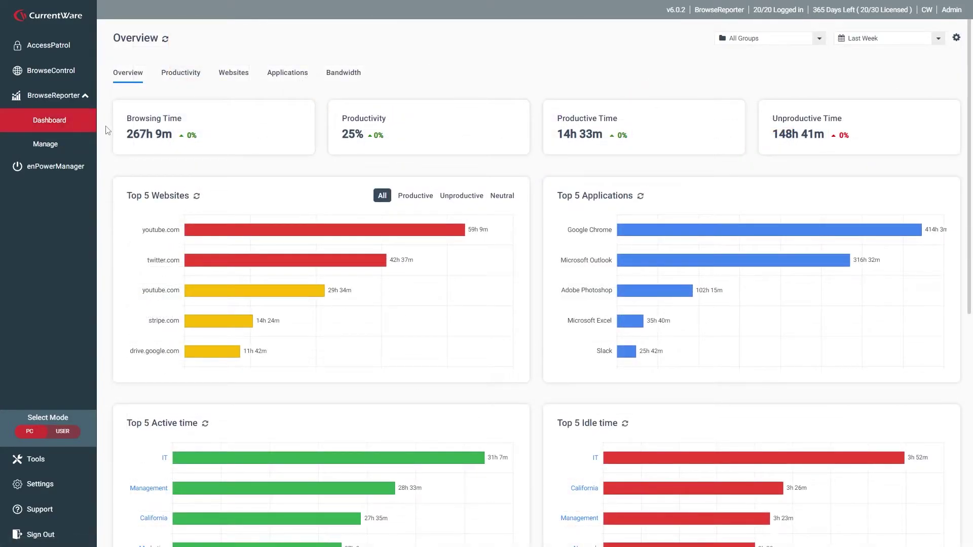
Scroll down the Applications dashboard's activity log and back up to the top.
scroll(108, 131, "down", 10)
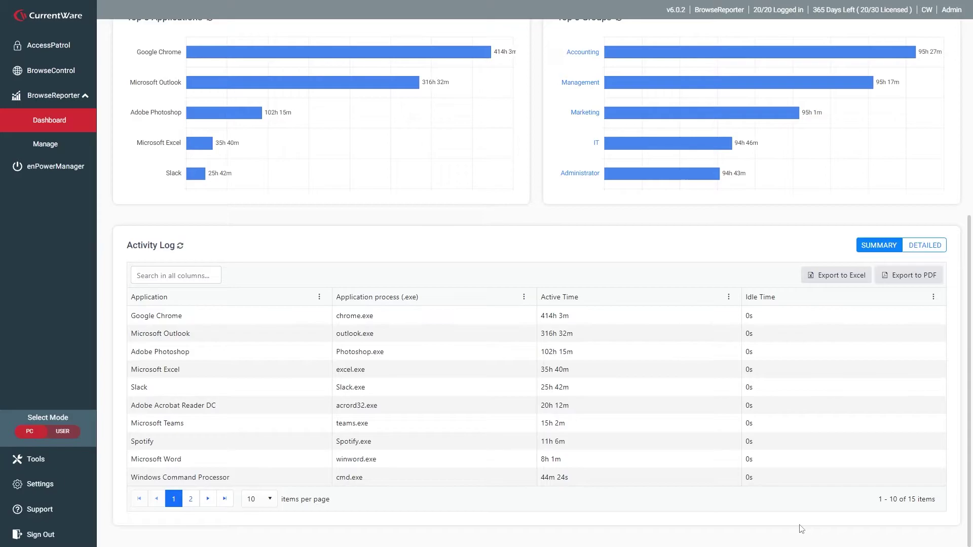
scroll(149, 453, "up", 7)
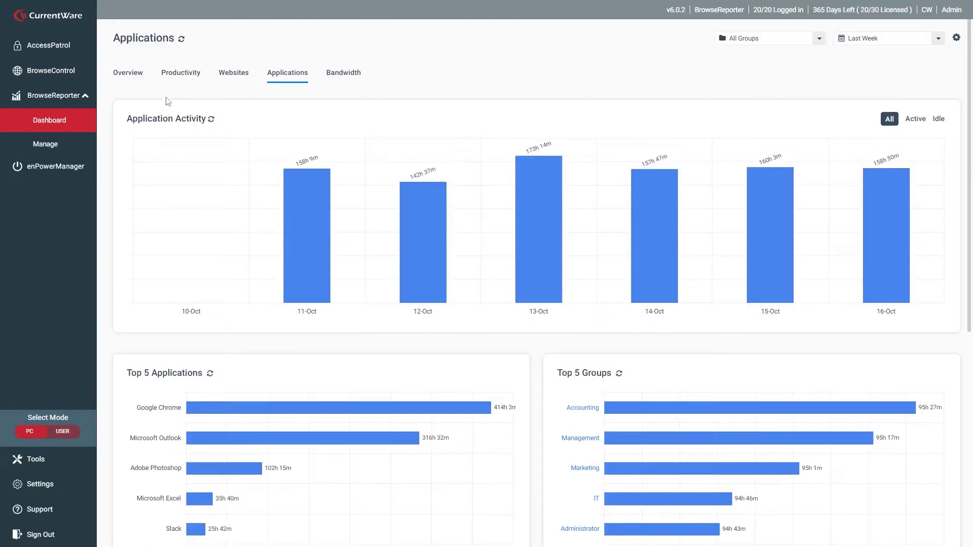
Open the Productivity dashboard and scroll through its charts.
left_click(172, 77)
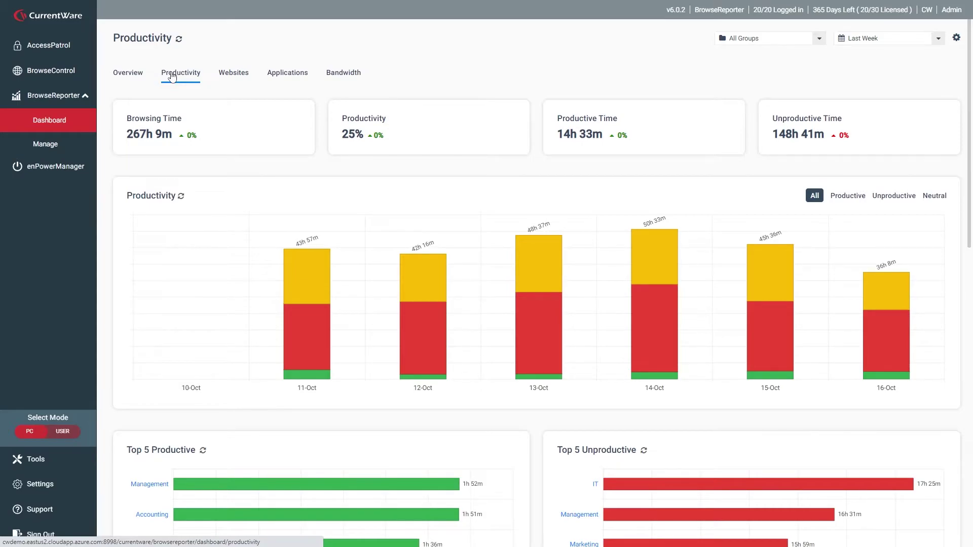
scroll(105, 147, "down", 2)
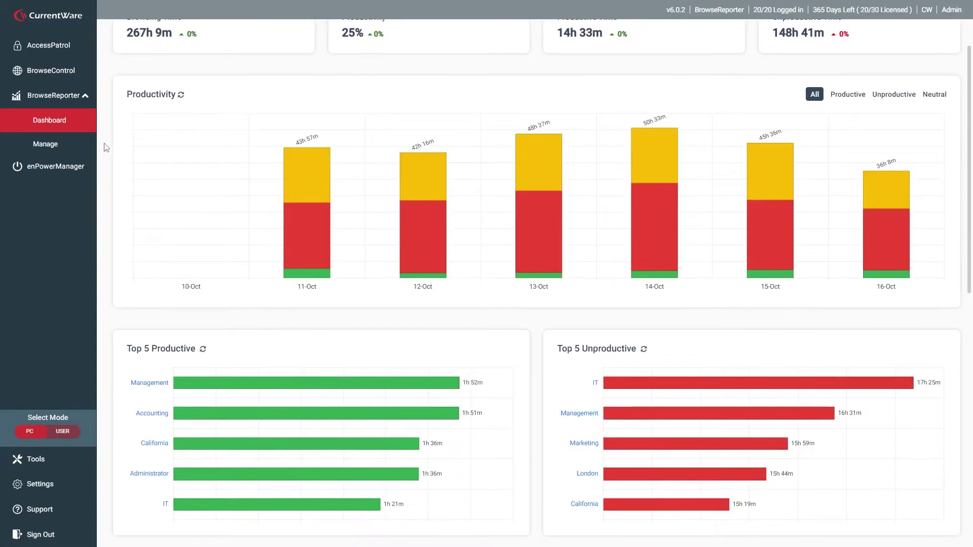
scroll(106, 147, "down", 4)
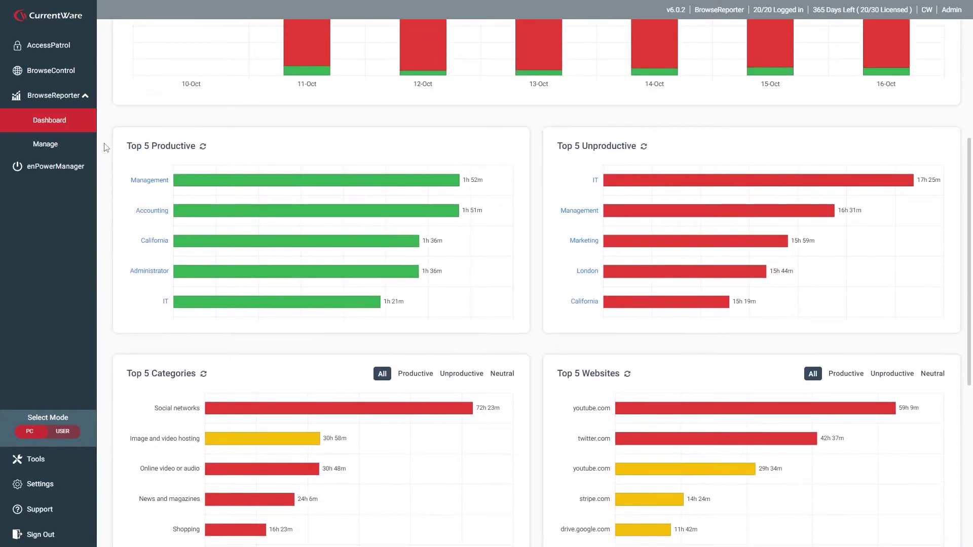
scroll(106, 147, "down", 2)
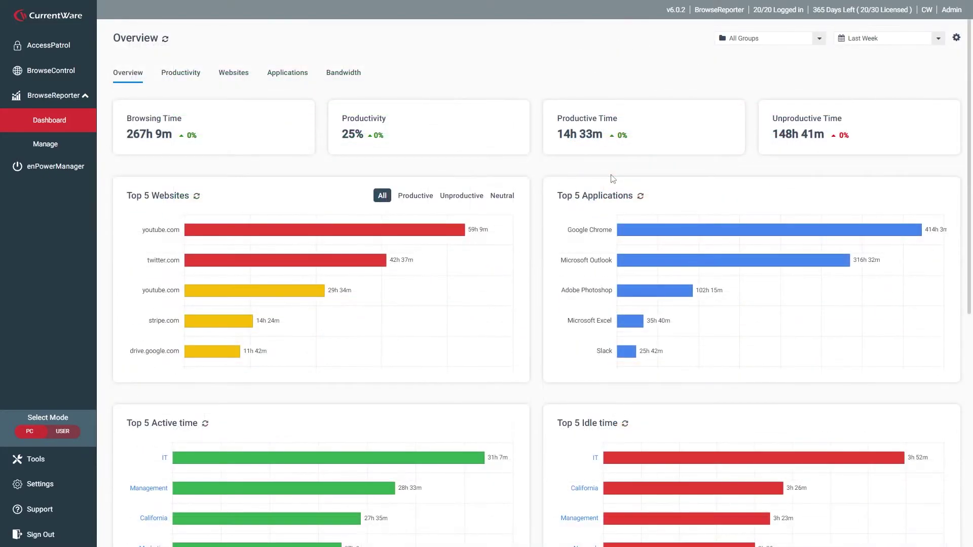
Add linkedin.com to the domains list in Productivity Grading settings.
left_click(954, 40)
left_click(911, 61)
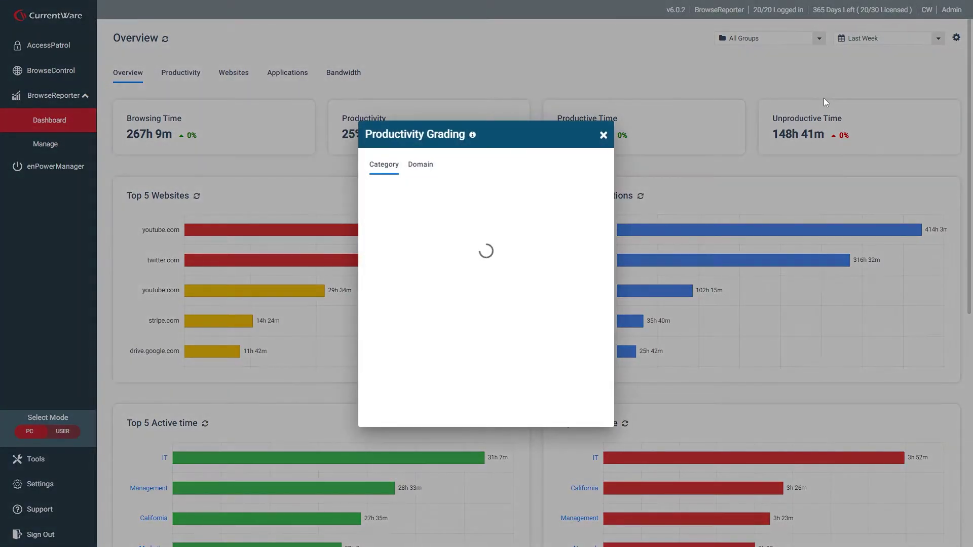
left_click(416, 173)
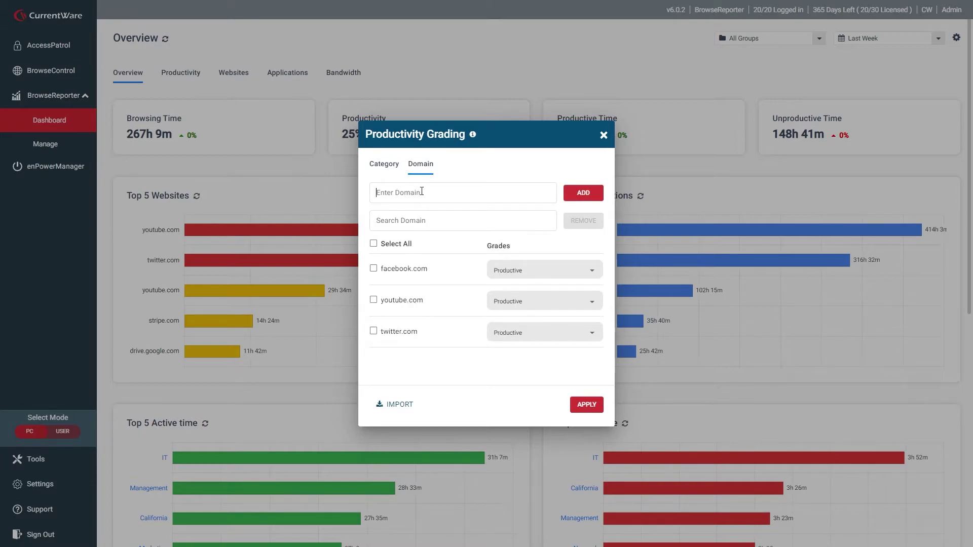
type("linkedin.com")
left_click(575, 196)
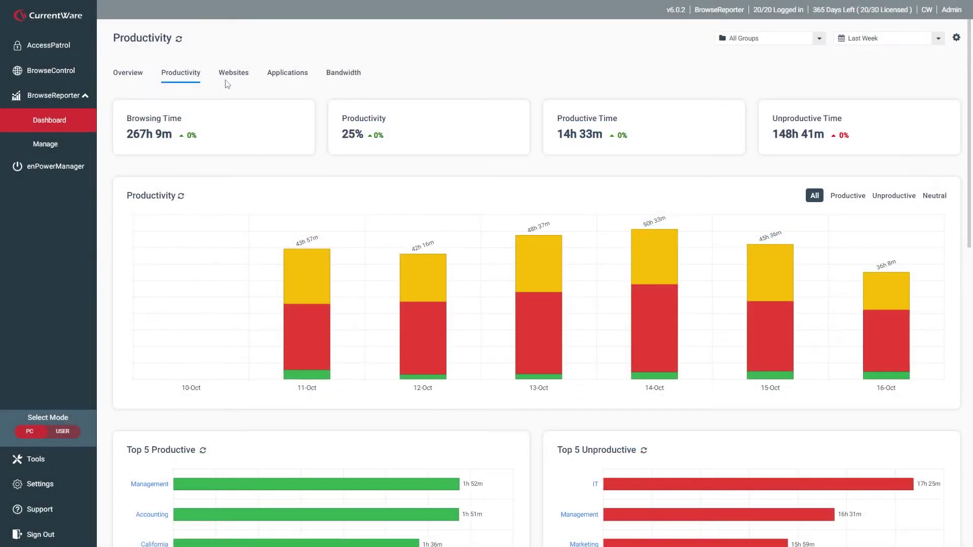
Review the Websites dashboard down to its Activity Log, then move on to the Bandwidth dashboard.
left_click(230, 80)
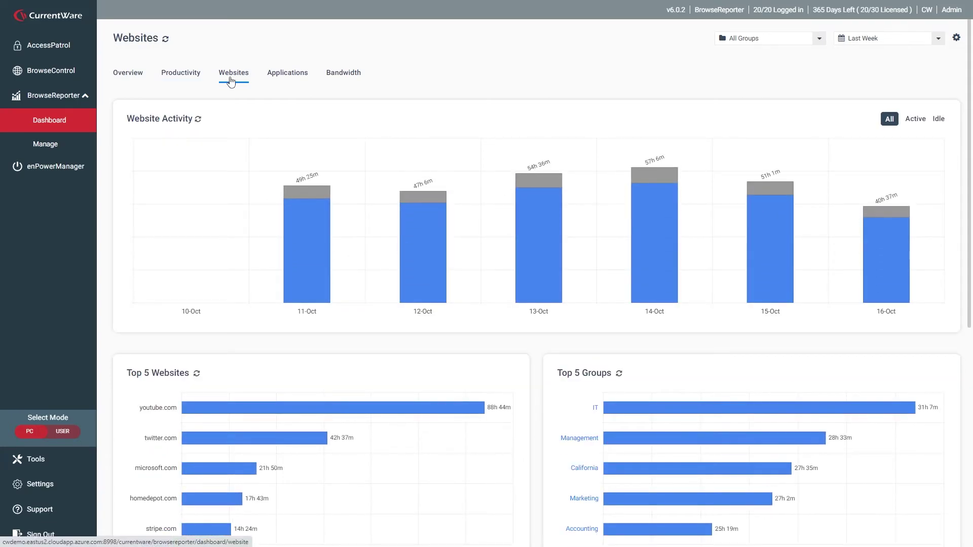
scroll(103, 112, "down", 2)
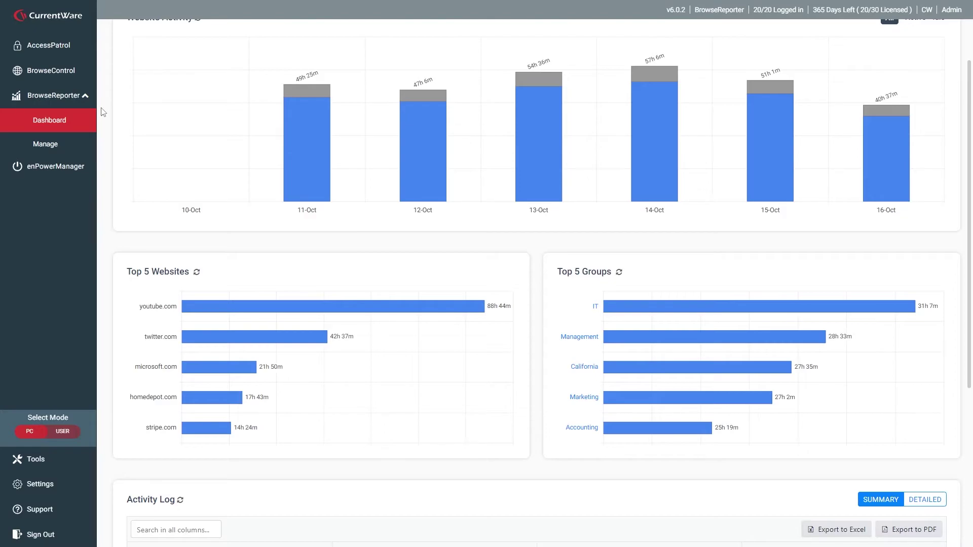
scroll(103, 112, "down", 5)
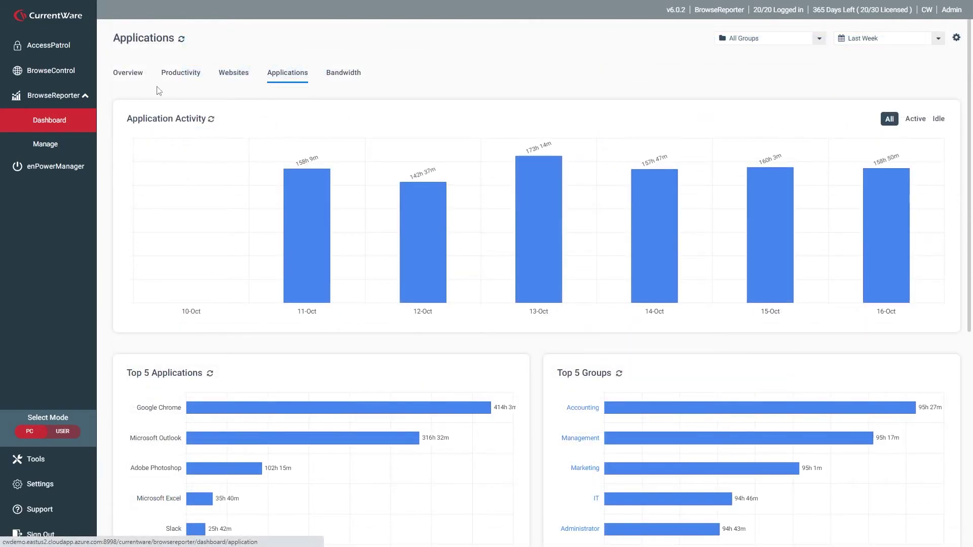
scroll(100, 94, "down", 2)
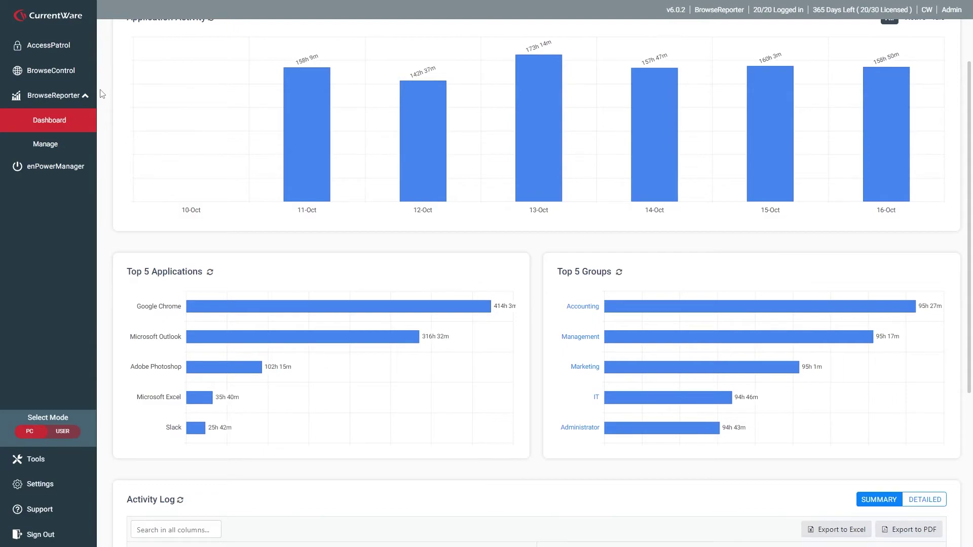
scroll(100, 93, "down", 4)
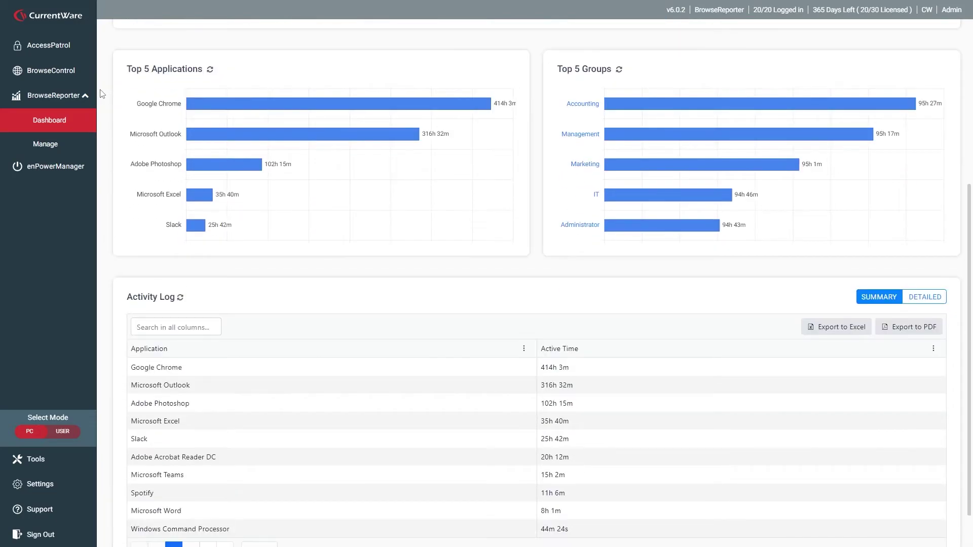
scroll(100, 94, "down", 1)
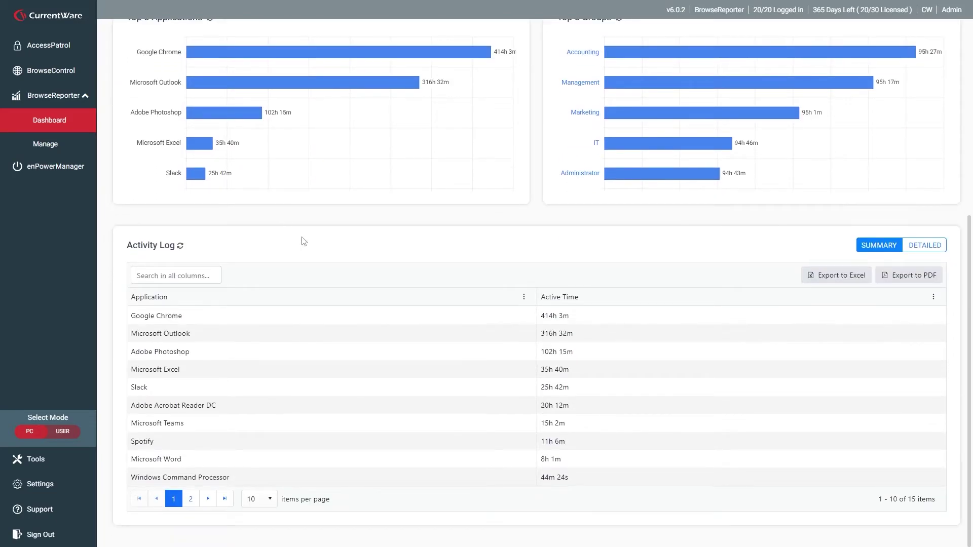
left_click(341, 76)
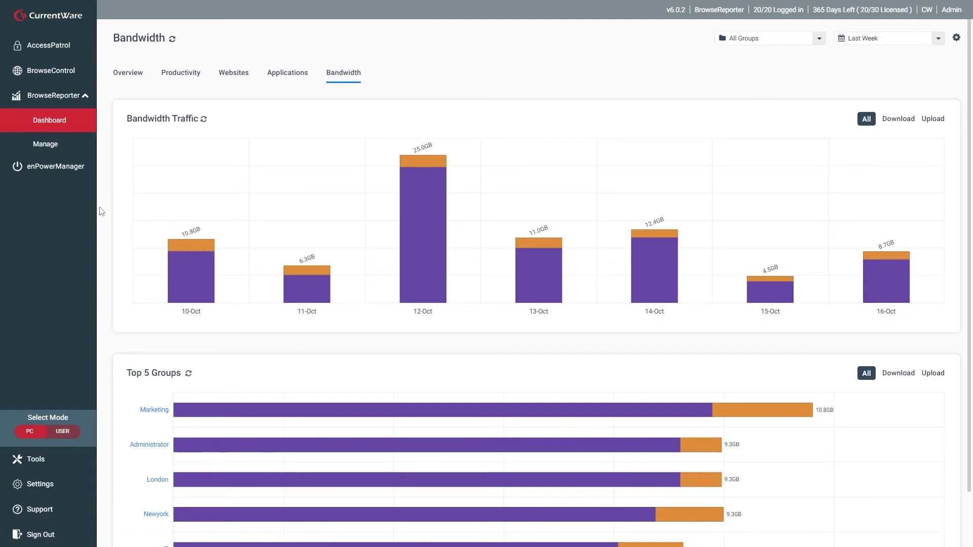
Run a Bandwidth Usage by URL report for all computers over the last 7 days.
scroll(101, 212, "down", 2)
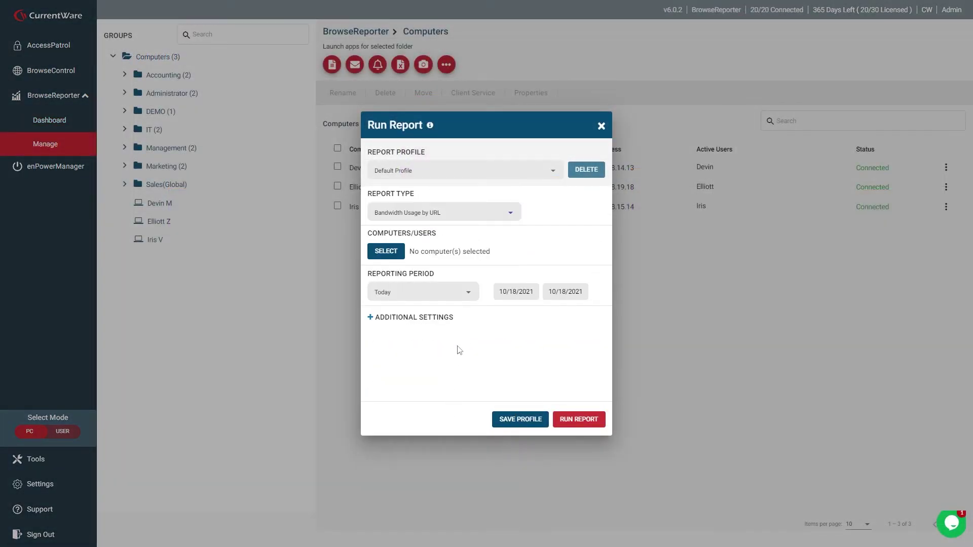
left_click(456, 293)
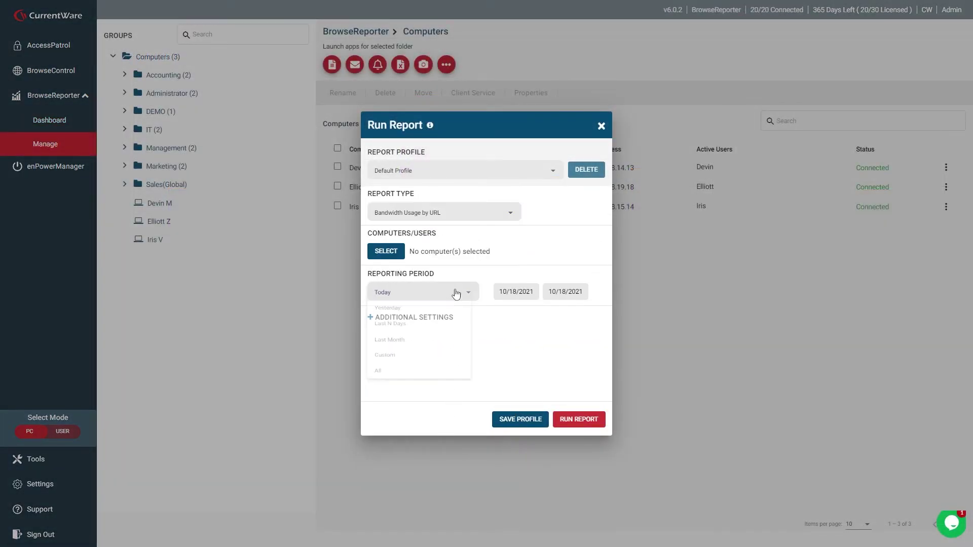
left_click(433, 335)
left_click(393, 253)
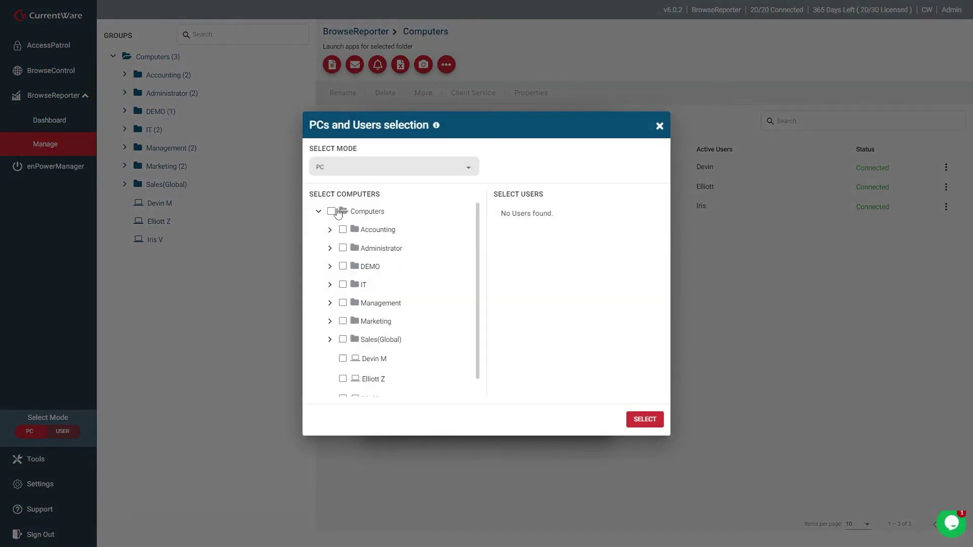
left_click(331, 212)
left_click(642, 420)
left_click(578, 421)
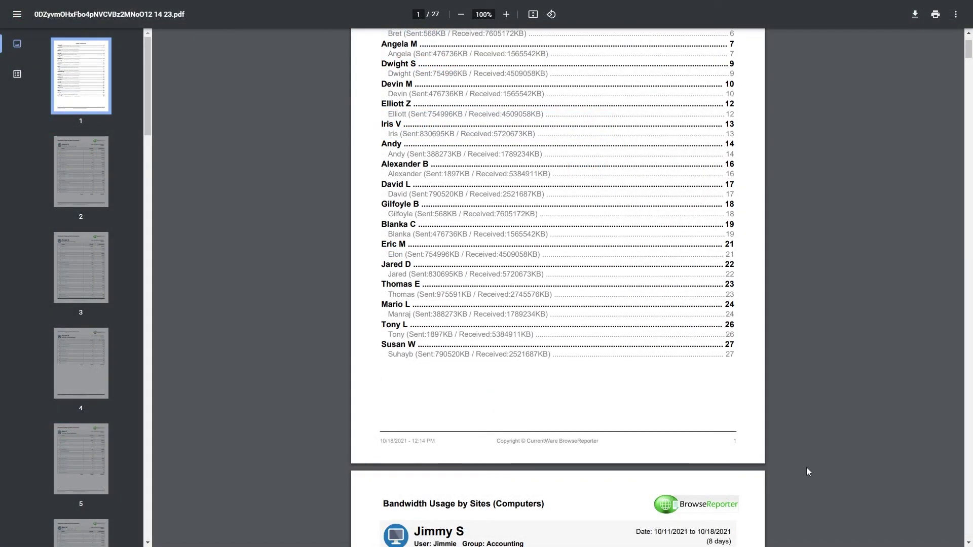
Scroll the PDF report from the index page to page 3's per-computer domain table.
scroll(807, 468, "down", 3)
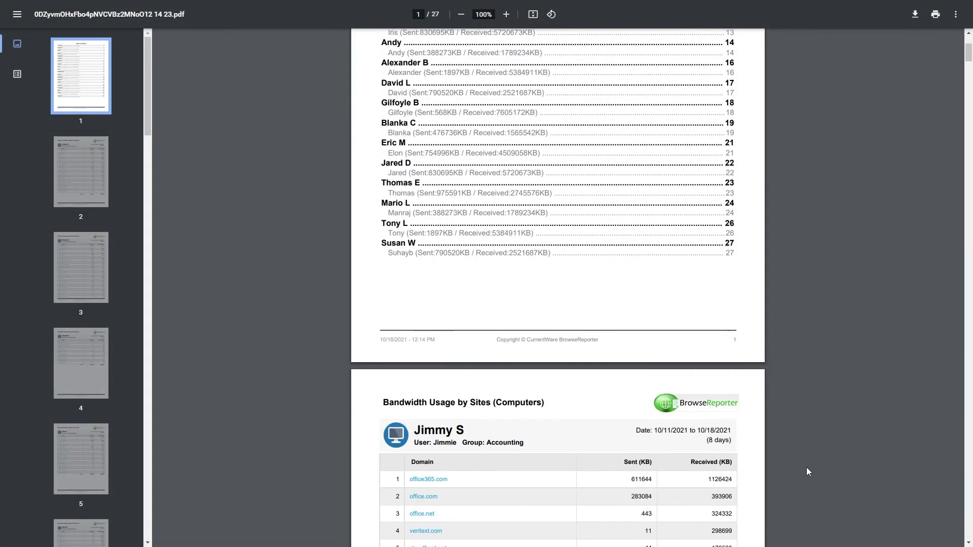
scroll(807, 467, "down", 6)
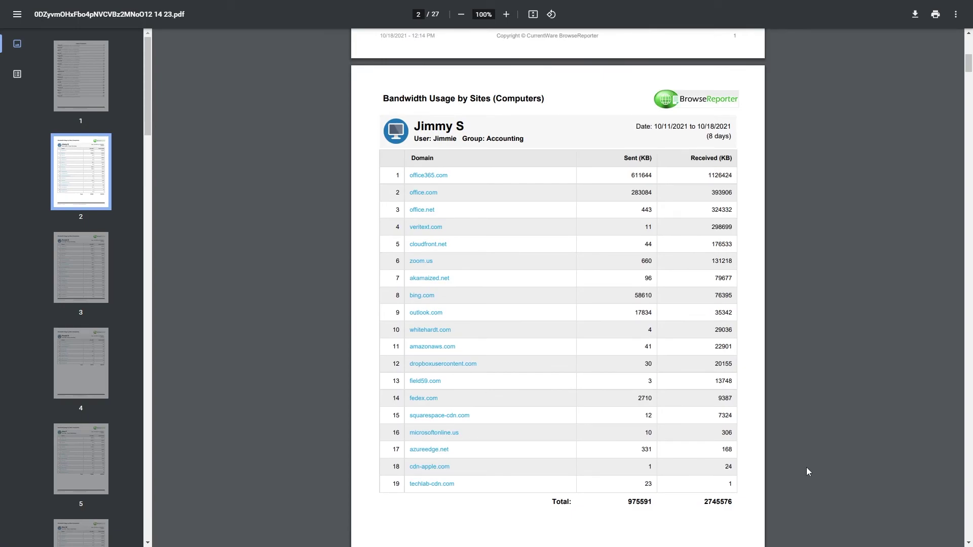
scroll(807, 467, "down", 11)
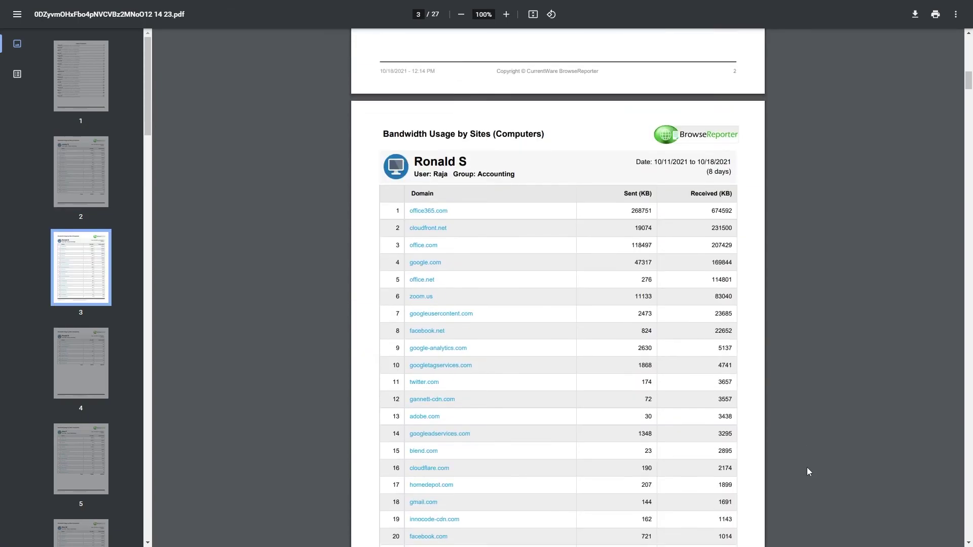